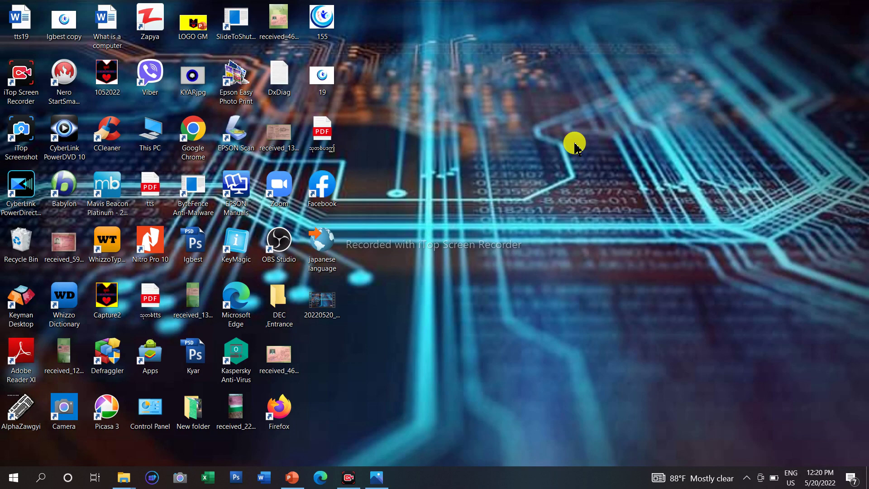
Step: Close the palm-tree ellipse presentation without saving, then relaunch PowerPoint
{"action": "left_click", "coordinate": [293, 478]}
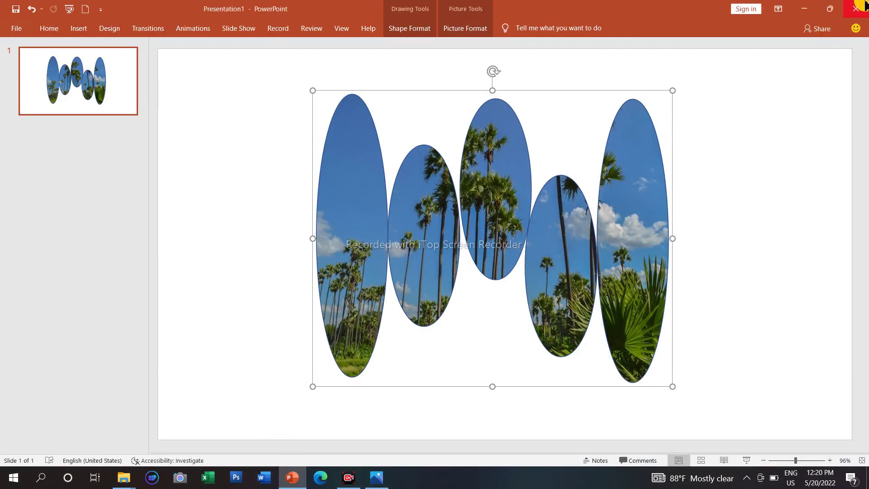
{"action": "left_click", "coordinate": [855, 8]}
{"action": "left_click", "coordinate": [454, 268]}
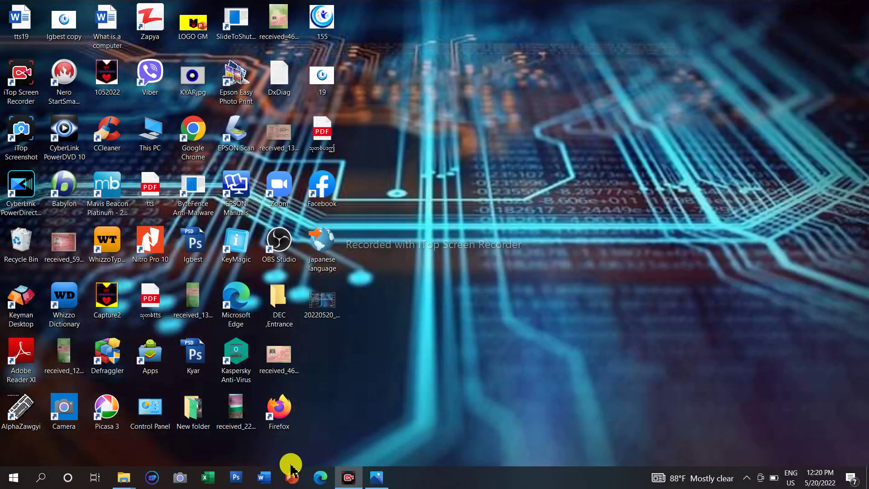
{"action": "left_click", "coordinate": [292, 476]}
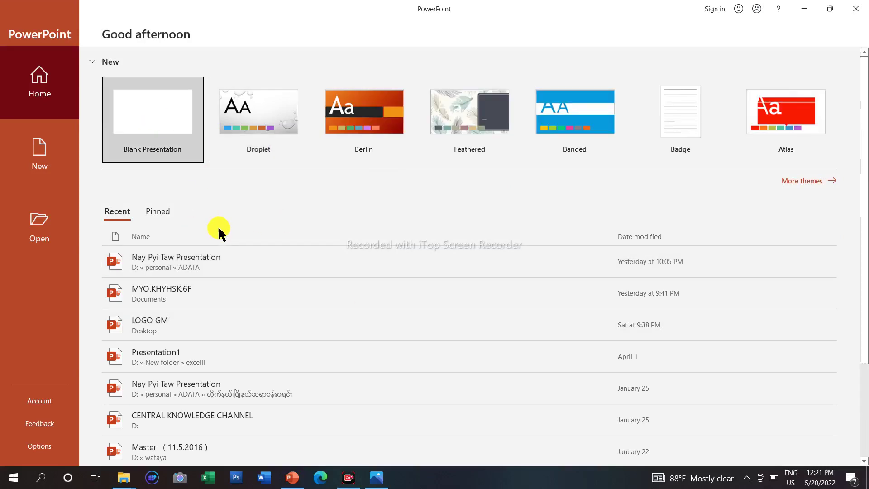
Step: Create a blank presentation and delete both its title and subtitle placeholders
{"action": "left_click", "coordinate": [164, 109]}
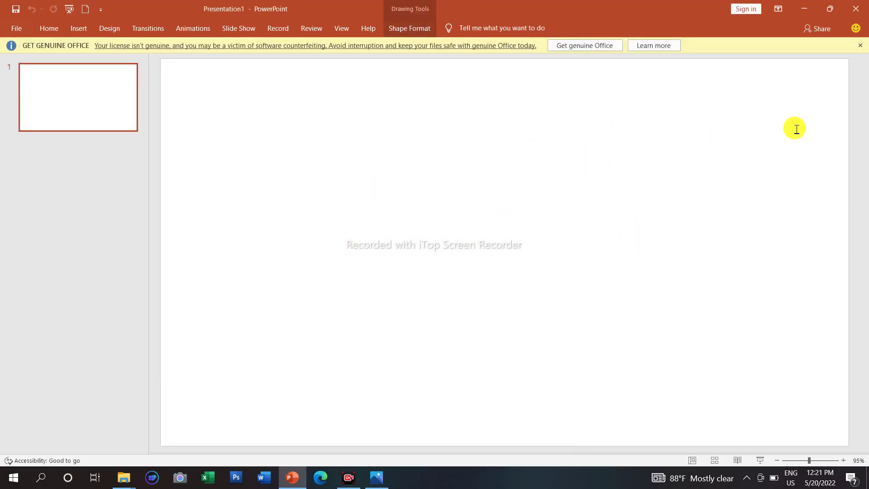
{"action": "left_click", "coordinate": [859, 45]}
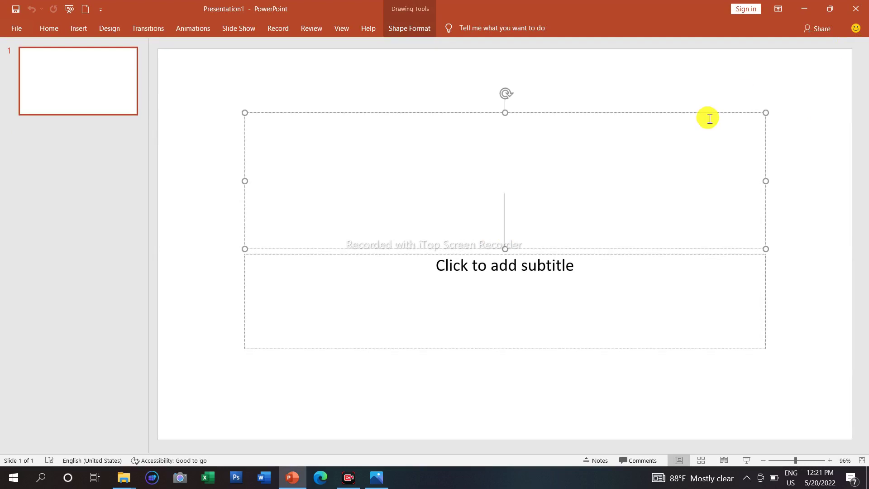
{"action": "left_click", "coordinate": [704, 113]}
{"action": "key", "text": "Delete"}
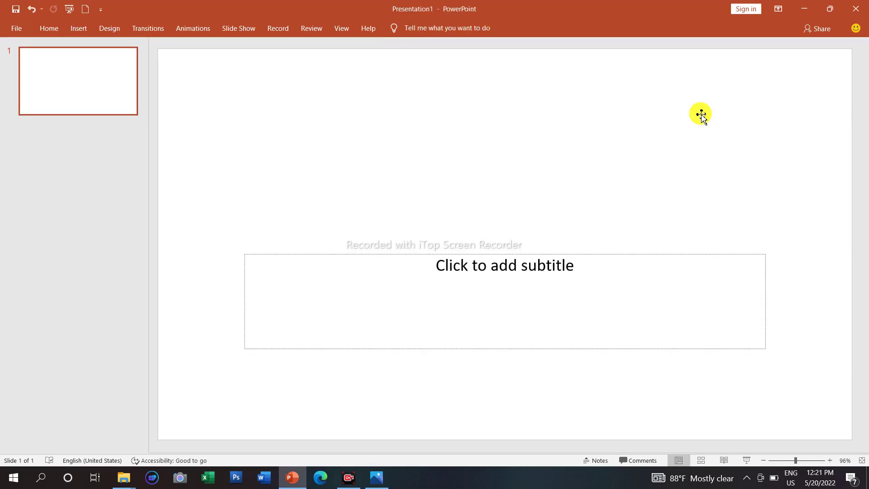
{"action": "left_click", "coordinate": [649, 256]}
{"action": "left_click", "coordinate": [647, 254]}
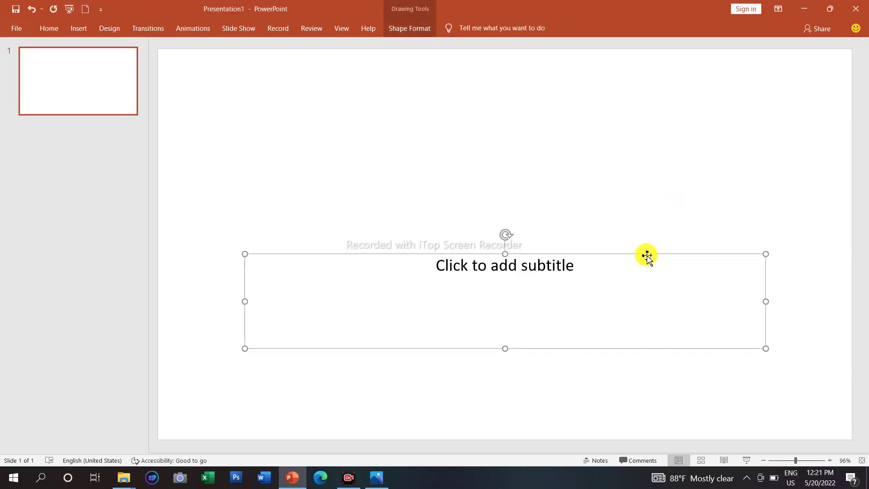
{"action": "key", "text": "Delete"}
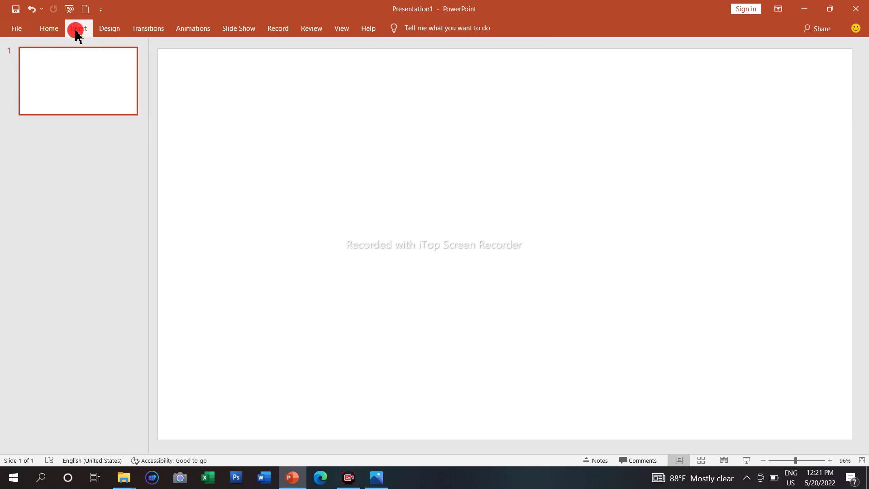
Step: Draw an upright oval about 3.87" tall and 0.66" wide on the slide's left half
{"action": "left_click", "coordinate": [77, 32]}
{"action": "left_click", "coordinate": [176, 55]}
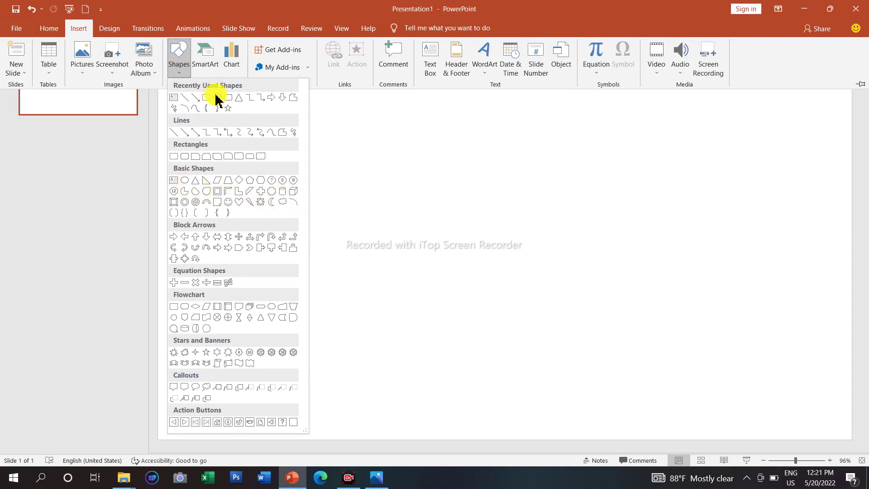
{"action": "left_click", "coordinate": [217, 98]}
{"action": "left_click_drag", "start_coordinate": [317, 142], "coordinate": [352, 344]}
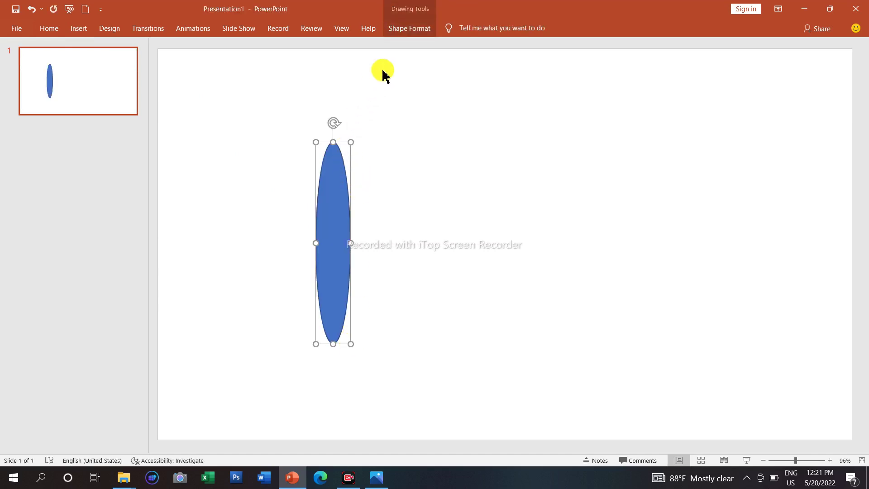
{"action": "left_click", "coordinate": [404, 29]}
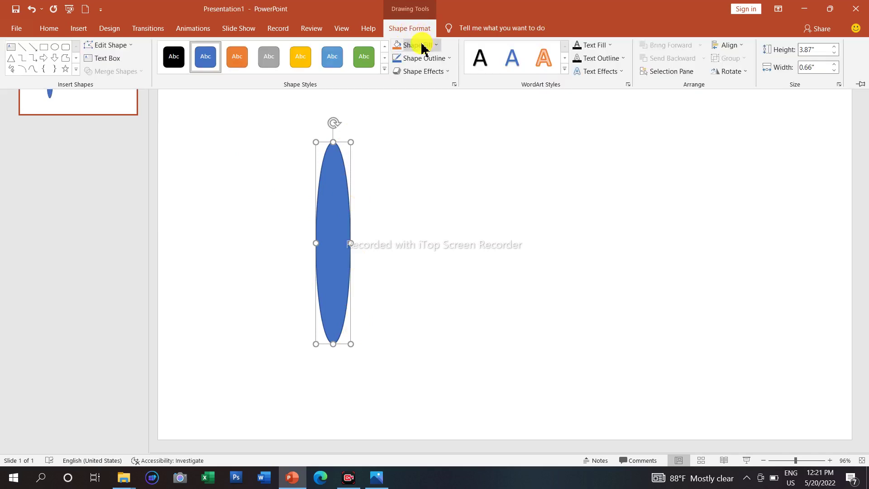
Step: Set the oval's Shape Fill to No Fill so only its outline shows
{"action": "left_click", "coordinate": [421, 45]}
{"action": "left_click", "coordinate": [419, 144]}
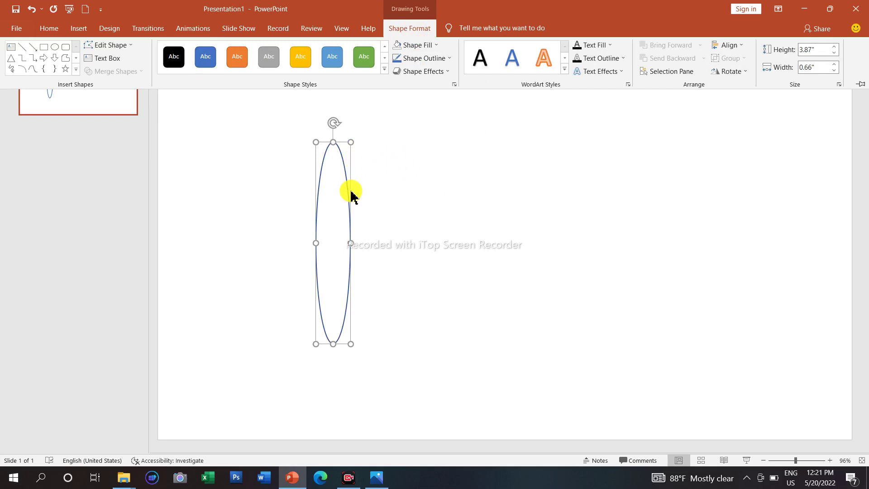
{"action": "left_click", "coordinate": [413, 179]}
{"action": "left_click", "coordinate": [342, 159]}
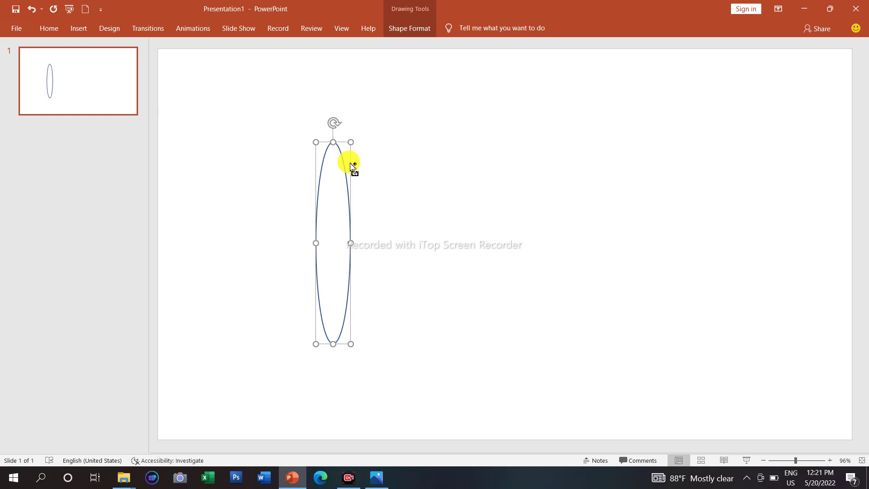
Step: Ctrl-drag copies of the oval into a touching row of six, two tall and four shorter
{"action": "left_click_drag", "start_coordinate": [349, 163], "coordinate": [394, 172]}
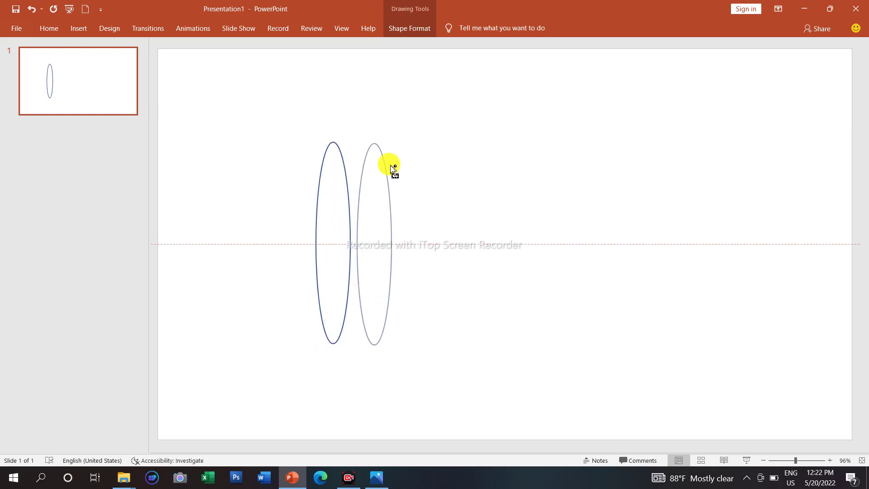
{"action": "left_click_drag", "start_coordinate": [394, 171], "coordinate": [388, 166]}
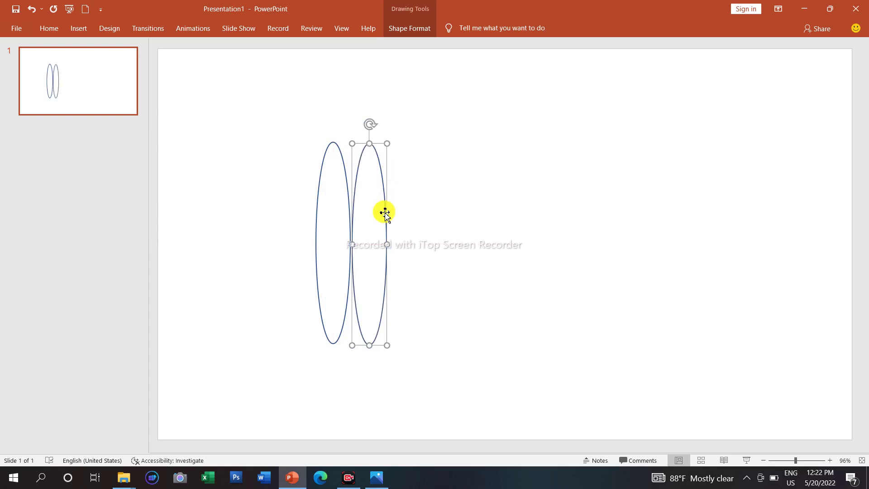
{"action": "mouse_move", "coordinate": [371, 145]}
{"action": "left_mouse_down"}
{"action": "mouse_move", "coordinate": [373, 204]}
{"action": "mouse_move", "coordinate": [380, 177]}
{"action": "left_mouse_up"}
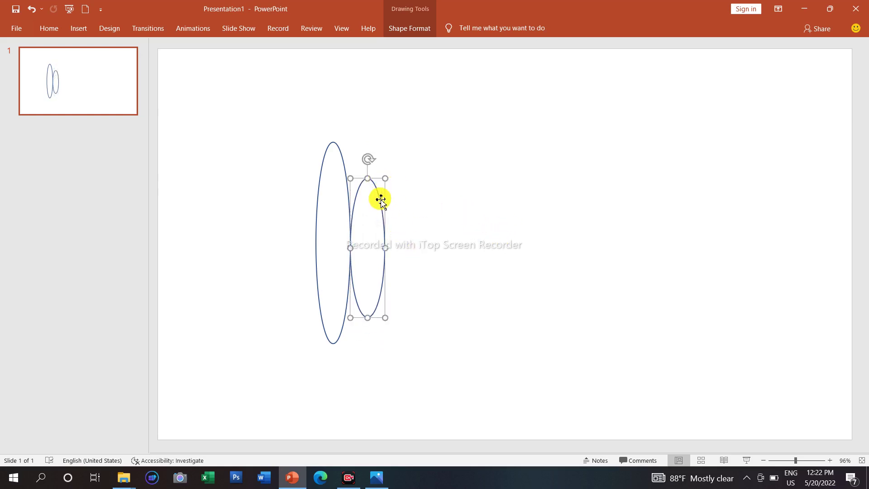
{"action": "left_click_drag", "start_coordinate": [388, 203], "coordinate": [457, 218]}
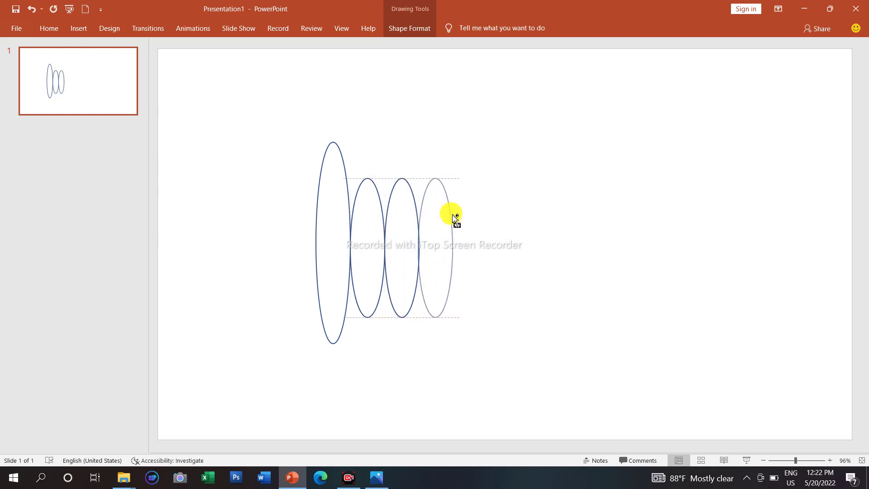
{"action": "left_click", "coordinate": [342, 161]}
{"action": "left_click_drag", "start_coordinate": [351, 156], "coordinate": [488, 168]}
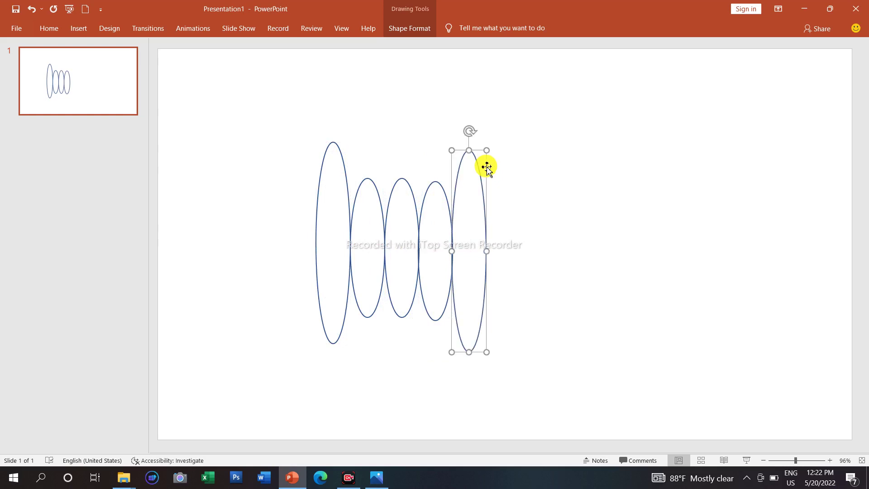
{"action": "left_click", "coordinate": [426, 194]}
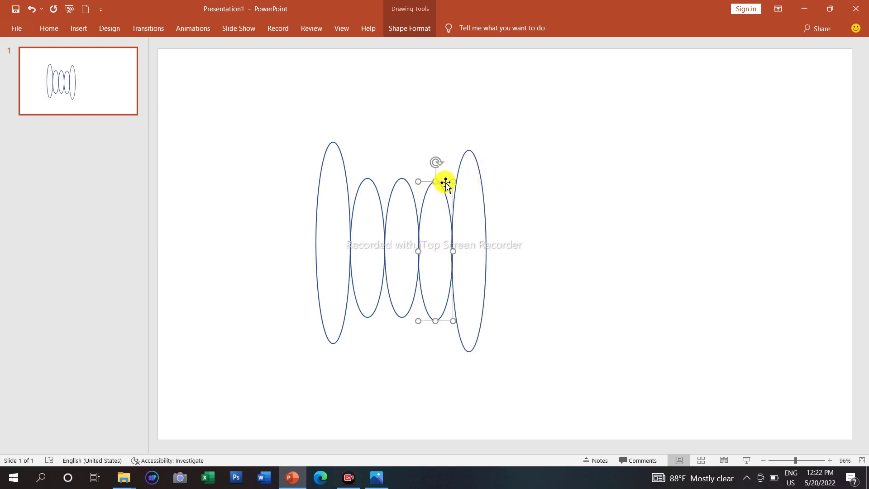
{"action": "left_click_drag", "start_coordinate": [449, 187], "coordinate": [512, 186]}
{"action": "left_click", "coordinate": [549, 191]}
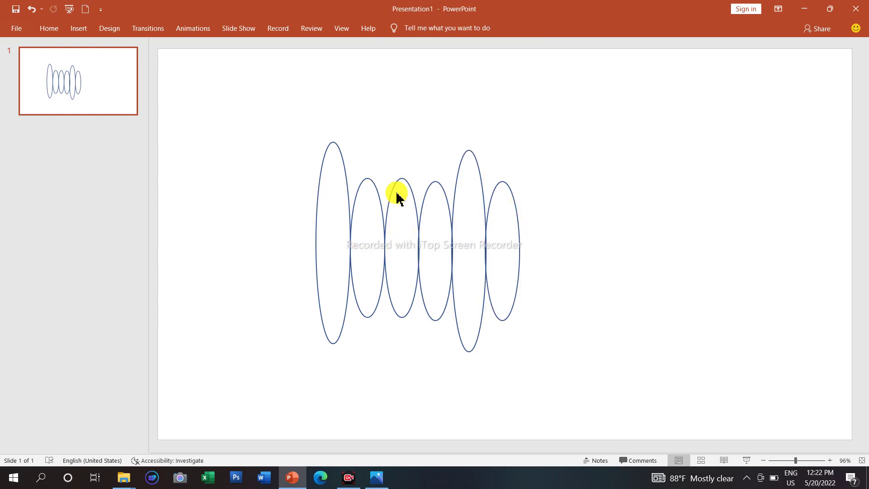
{"action": "left_click", "coordinate": [337, 153]}
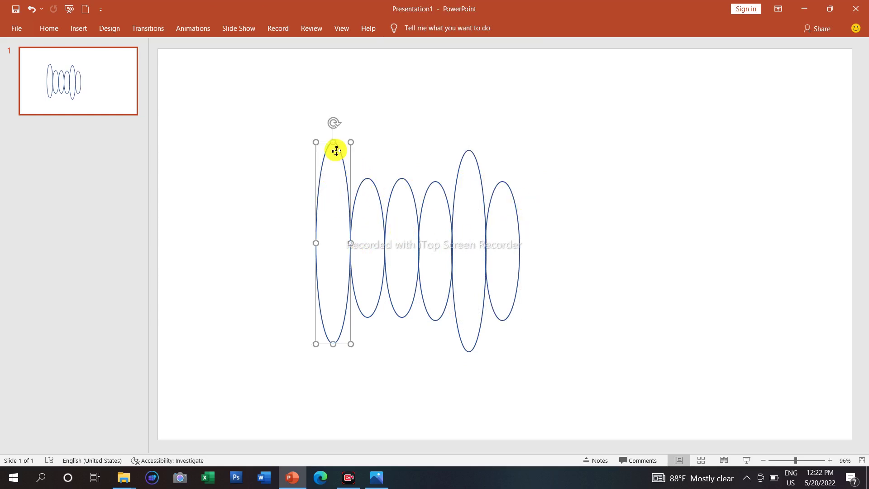
Step: Ctrl-click the six ovals into one selection, then clear it
{"action": "left_click", "coordinate": [370, 180], "text": "ctrl"}
{"action": "left_click", "coordinate": [402, 179], "text": "ctrl"}
{"action": "left_click", "coordinate": [435, 182], "text": "ctrl"}
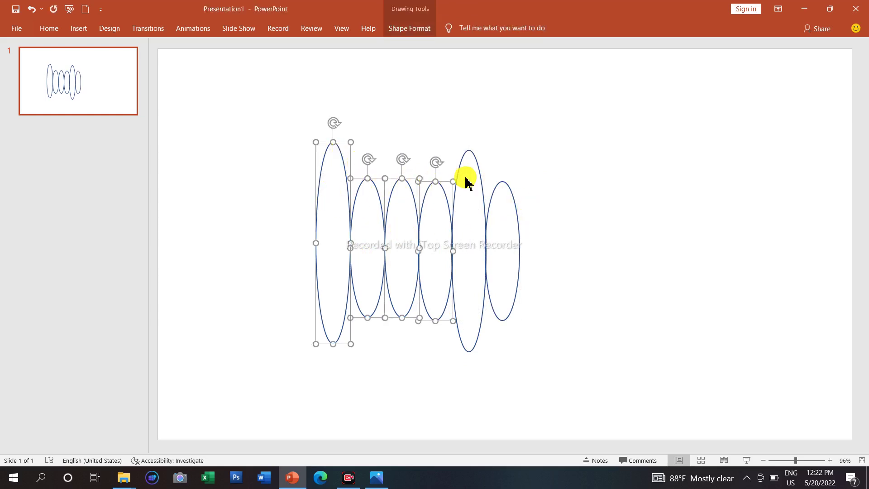
{"action": "left_click", "coordinate": [470, 162], "text": "ctrl"}
{"action": "left_click", "coordinate": [501, 182], "text": "ctrl"}
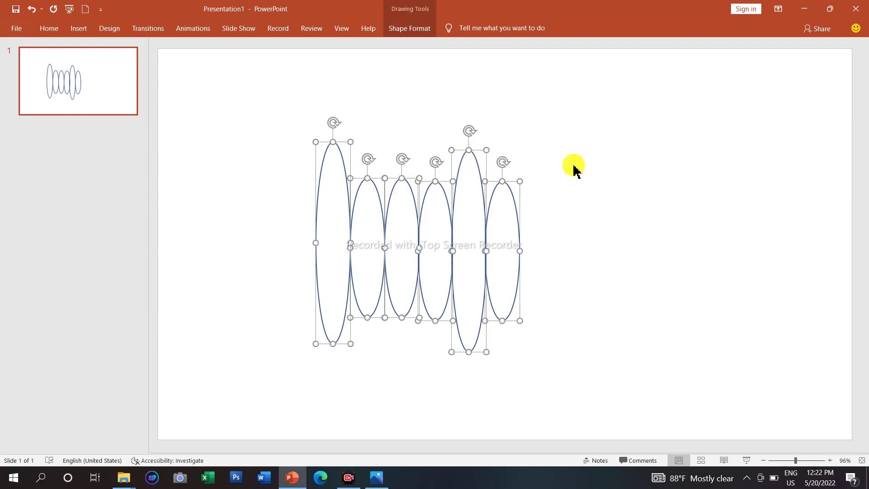
{"action": "left_click", "coordinate": [600, 158]}
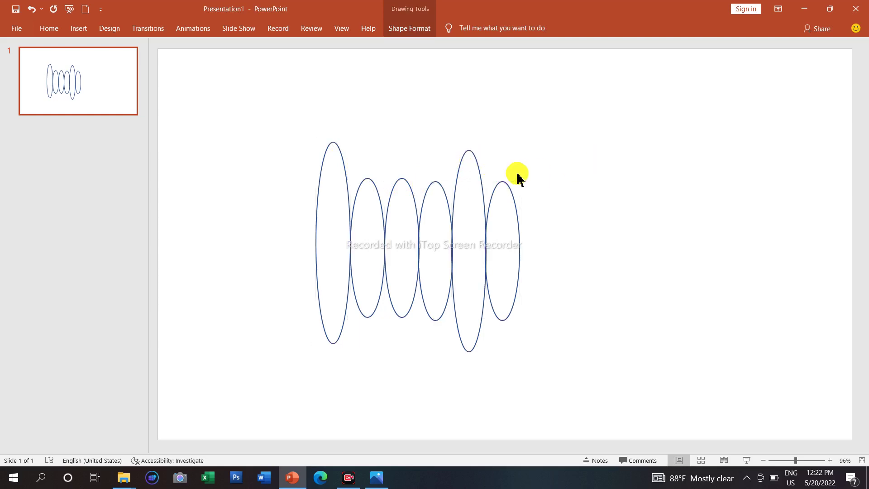
{"action": "left_click", "coordinate": [332, 143]}
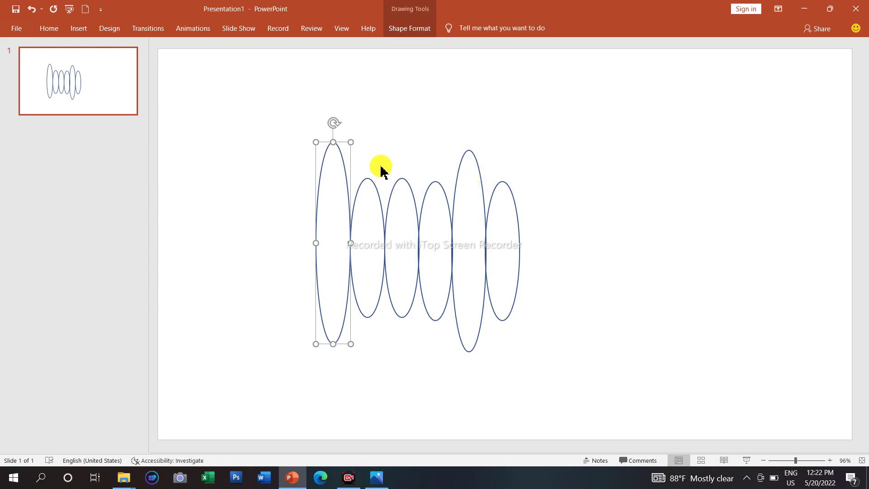
{"action": "left_click", "coordinate": [370, 179], "text": "shift"}
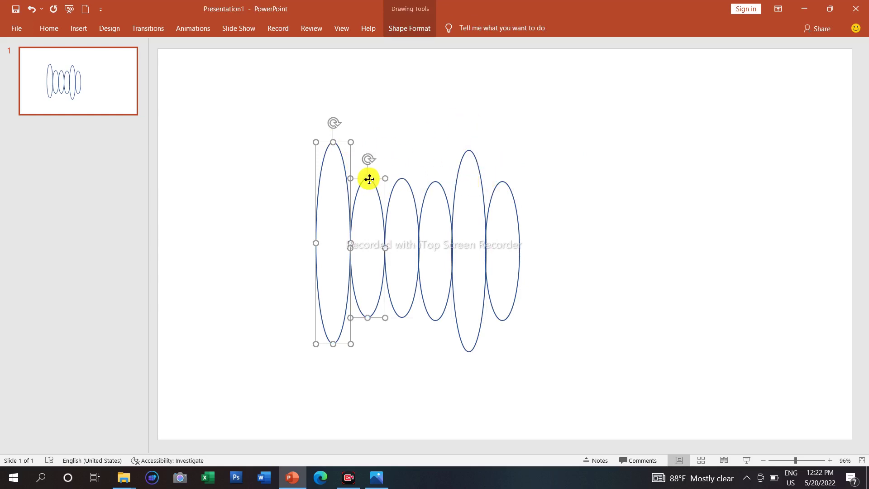
{"action": "left_click", "coordinate": [400, 180], "text": "shift"}
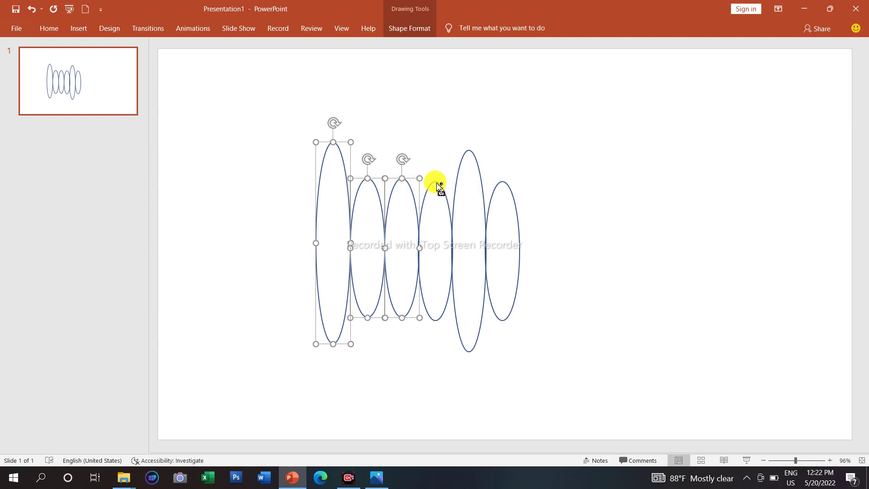
{"action": "left_click", "coordinate": [435, 183], "text": "shift"}
{"action": "left_click", "coordinate": [468, 150], "text": "shift"}
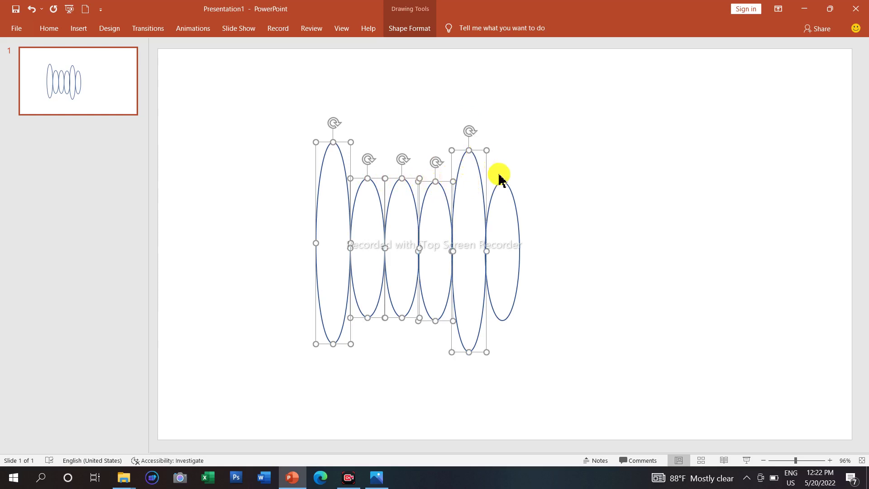
{"action": "left_click", "coordinate": [501, 182], "text": "shift"}
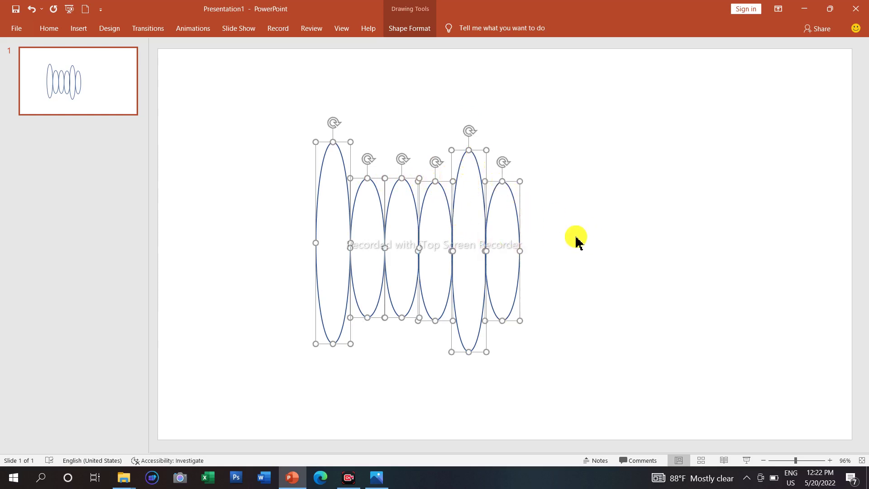
{"action": "left_click", "coordinate": [640, 258]}
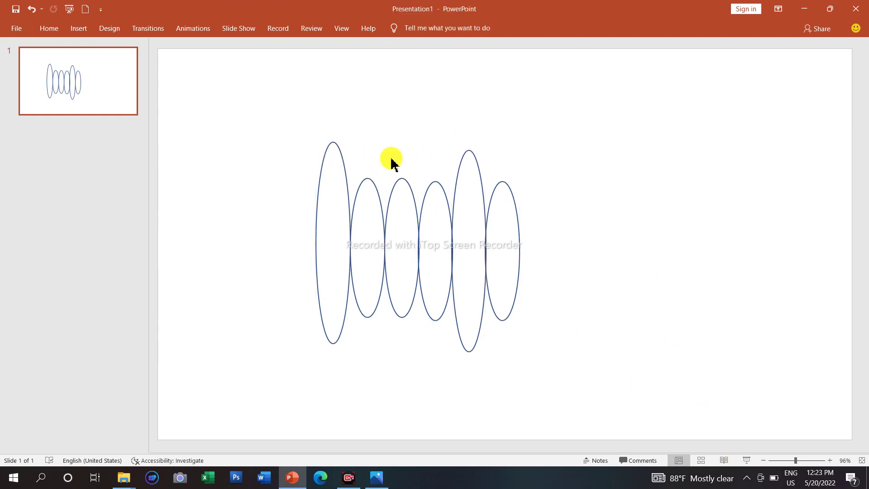
Step: Select all six ellipses and group them into a single object
{"action": "left_click", "coordinate": [334, 143]}
{"action": "left_click", "coordinate": [367, 180], "text": "shift"}
{"action": "left_click", "coordinate": [402, 181], "text": "shift"}
{"action": "left_click", "coordinate": [433, 182], "text": "shift"}
{"action": "left_click", "coordinate": [469, 158], "text": "shift"}
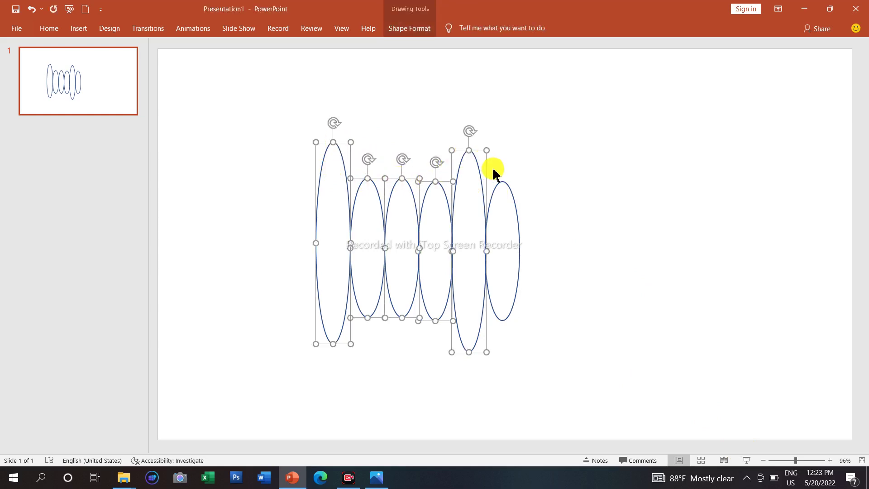
{"action": "left_click", "coordinate": [502, 182], "text": "shift"}
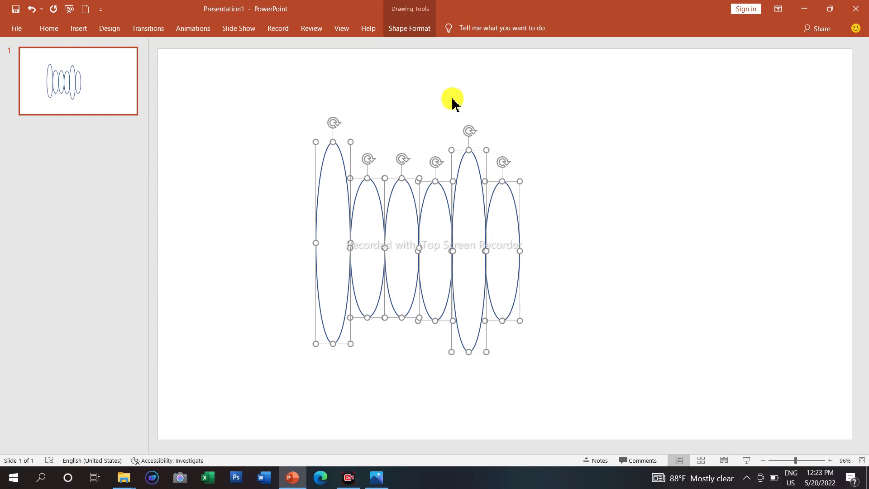
{"action": "left_click", "coordinate": [415, 29]}
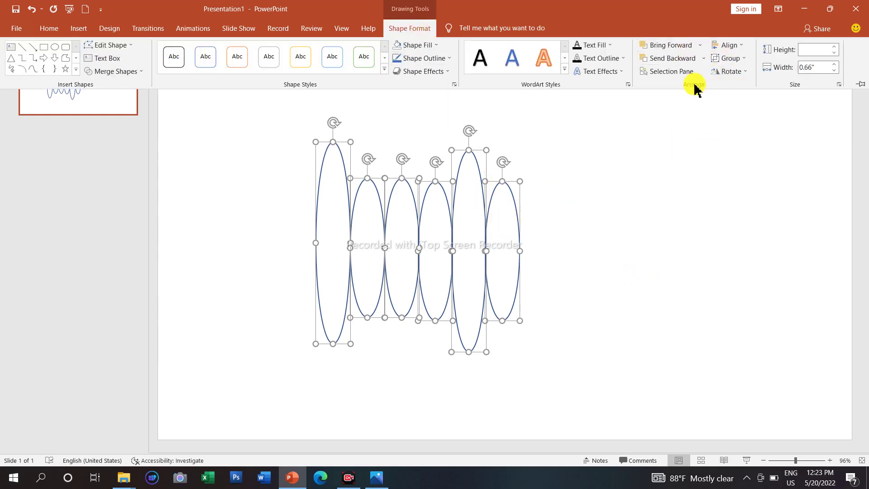
{"action": "left_click", "coordinate": [731, 63]}
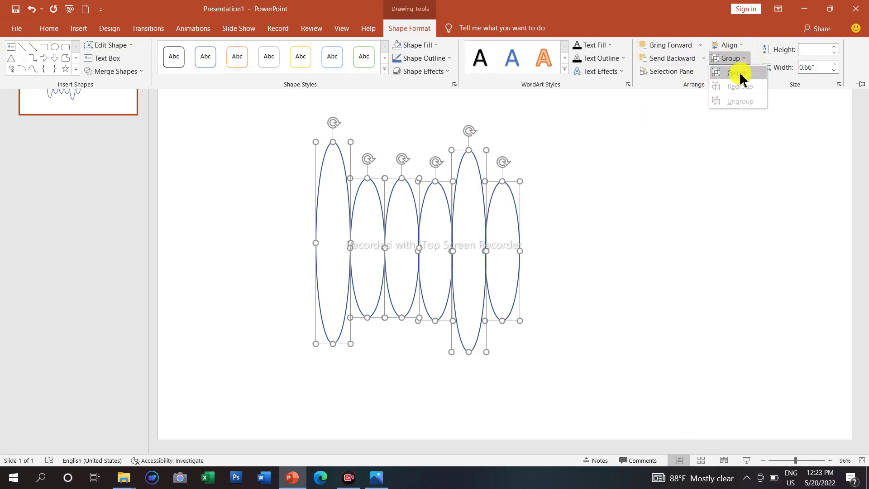
{"action": "left_click", "coordinate": [740, 73]}
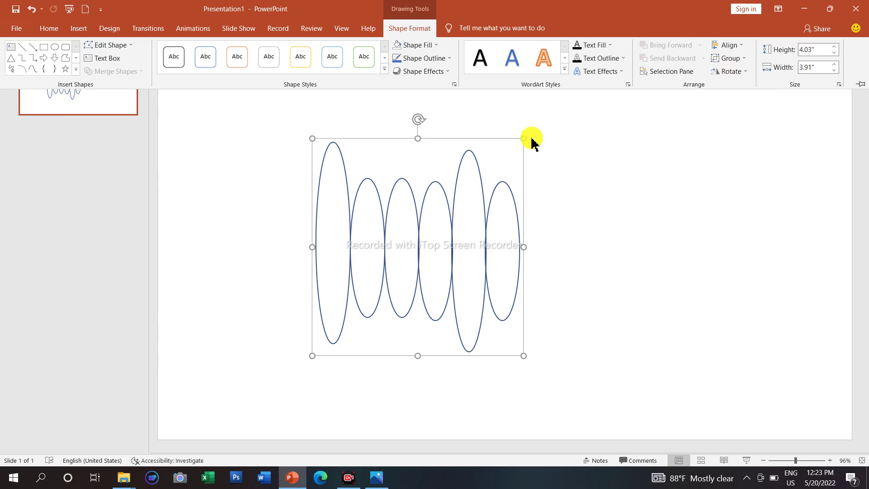
Step: Enlarge the group to about 4.44" by 7.01" and shift it up and left
{"action": "left_click_drag", "start_coordinate": [521, 358], "coordinate": [684, 377]}
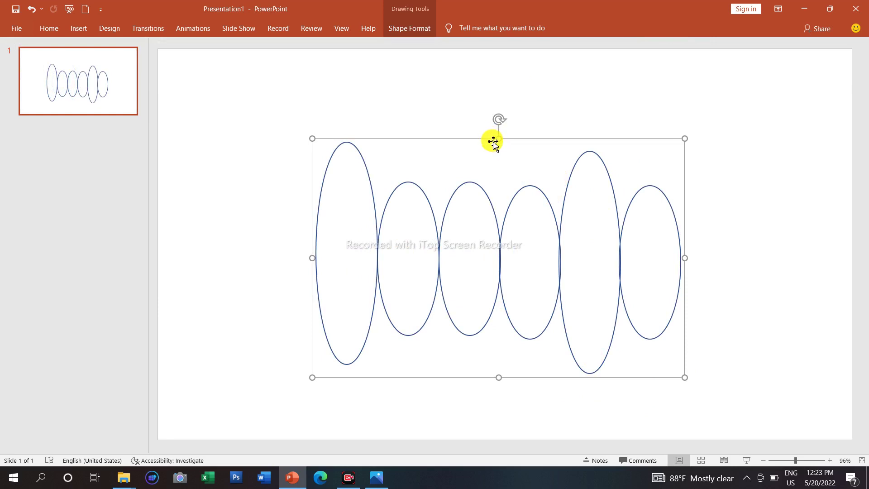
{"action": "left_click_drag", "start_coordinate": [493, 142], "coordinate": [454, 116]}
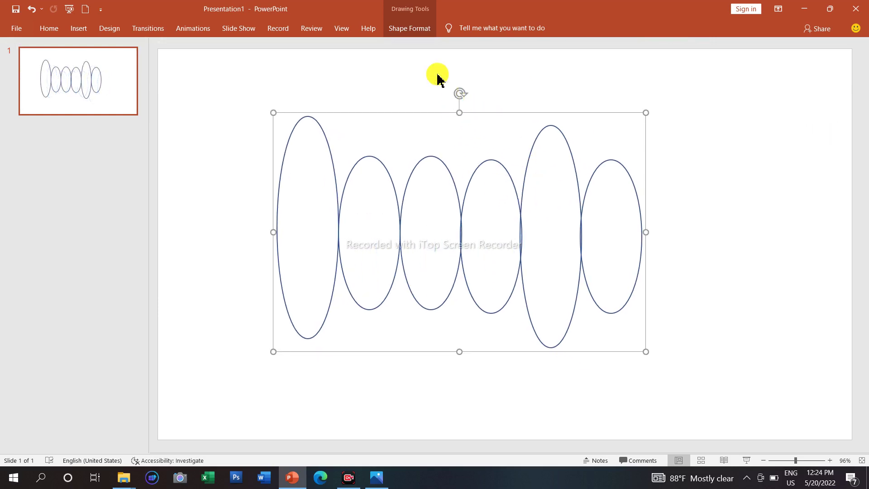
{"action": "left_click", "coordinate": [412, 29]}
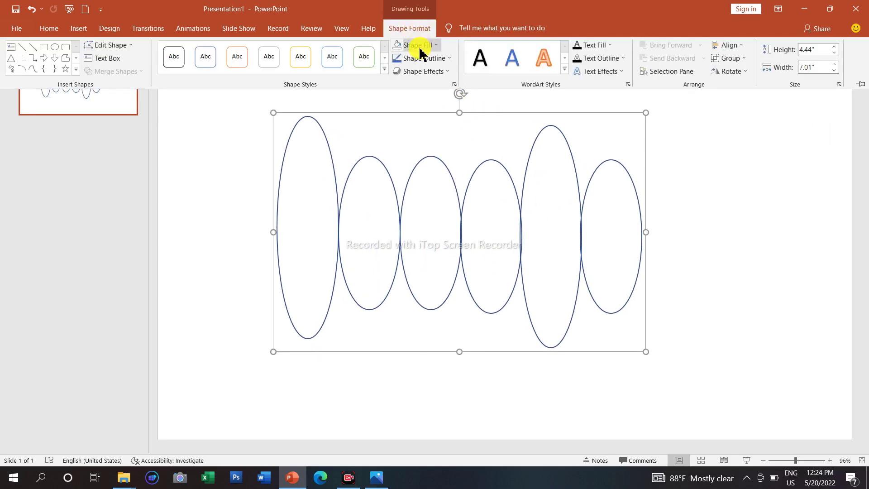
Step: Choose Shape Fill > Picture for the group and browse local files instead of online pictures
{"action": "left_click", "coordinate": [417, 45]}
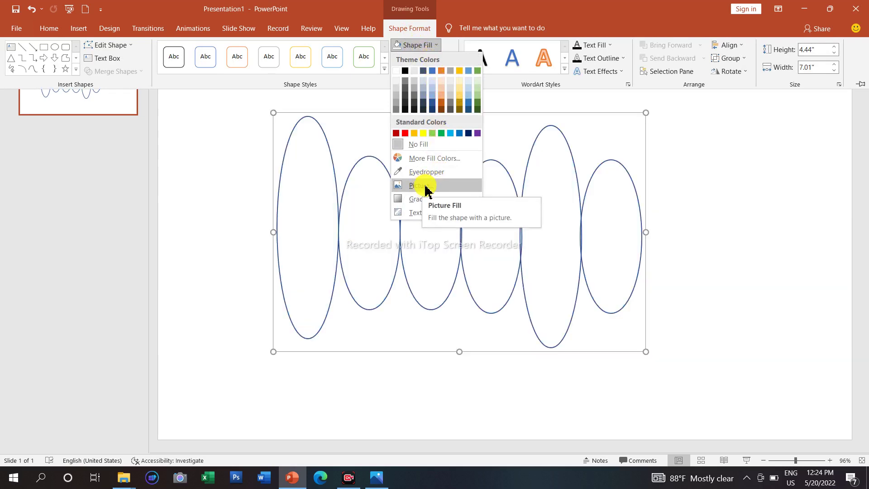
{"action": "left_click", "coordinate": [657, 175]}
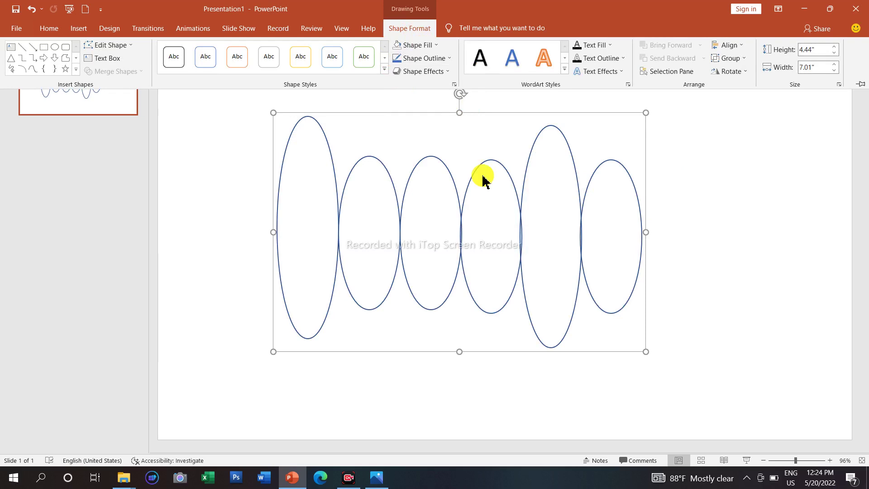
{"action": "left_click", "coordinate": [551, 146]}
{"action": "left_click", "coordinate": [528, 134]}
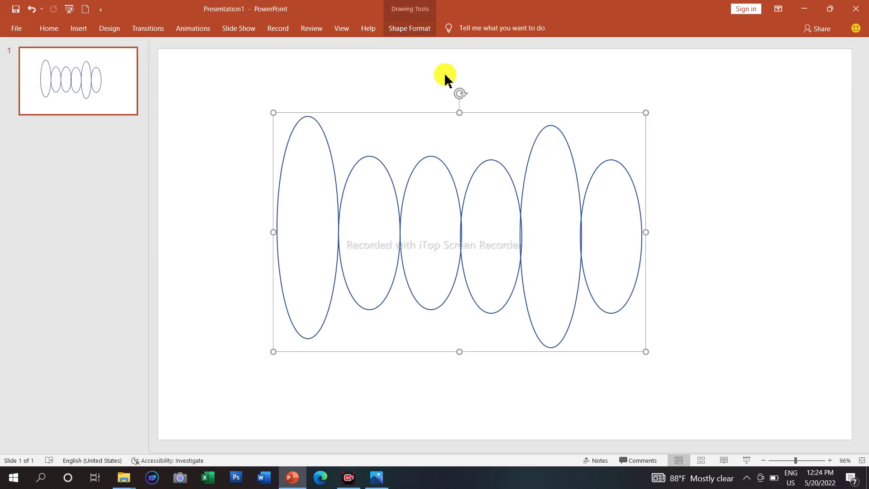
{"action": "left_click", "coordinate": [423, 28]}
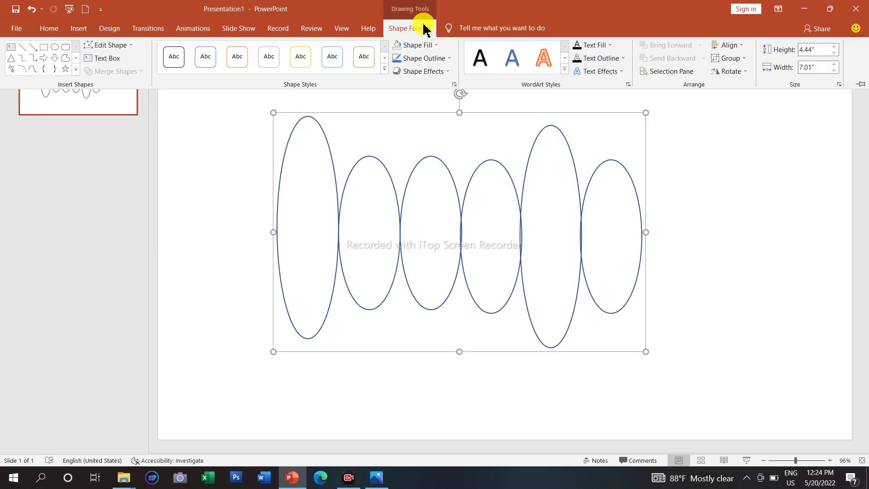
{"action": "left_click", "coordinate": [420, 50]}
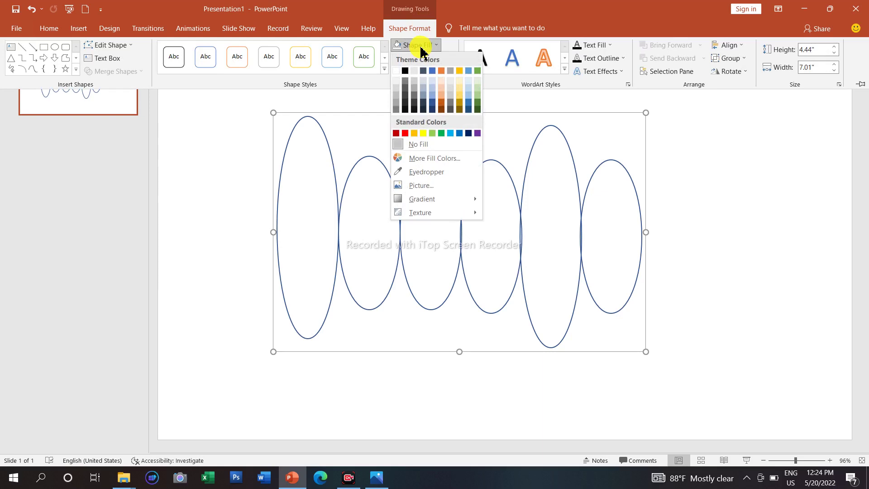
{"action": "left_click", "coordinate": [423, 185]}
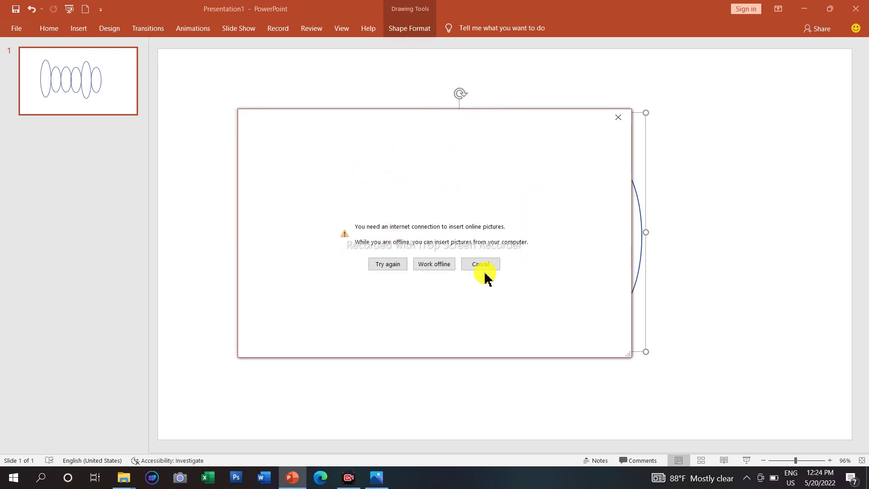
{"action": "left_click", "coordinate": [434, 264]}
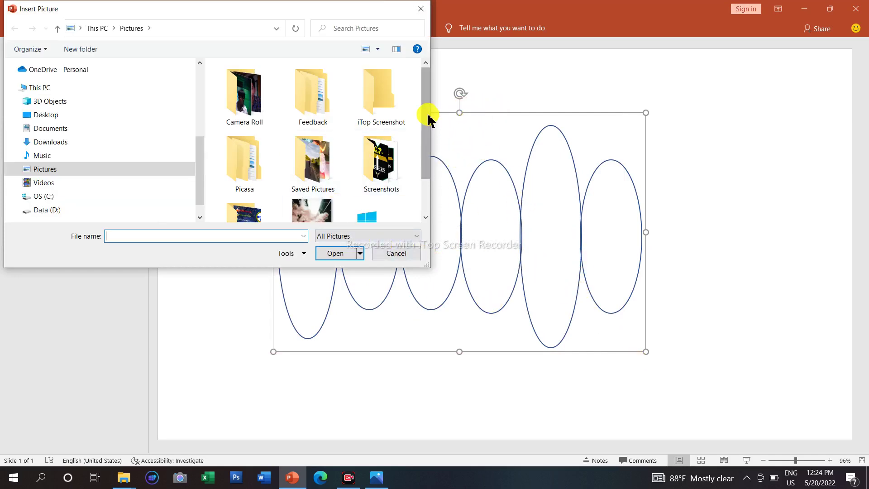
Step: Fill the grouped ellipses with the journey palm-tree photo from D:\FFOutput
{"action": "left_click_drag", "start_coordinate": [425, 116], "coordinate": [428, 159]}
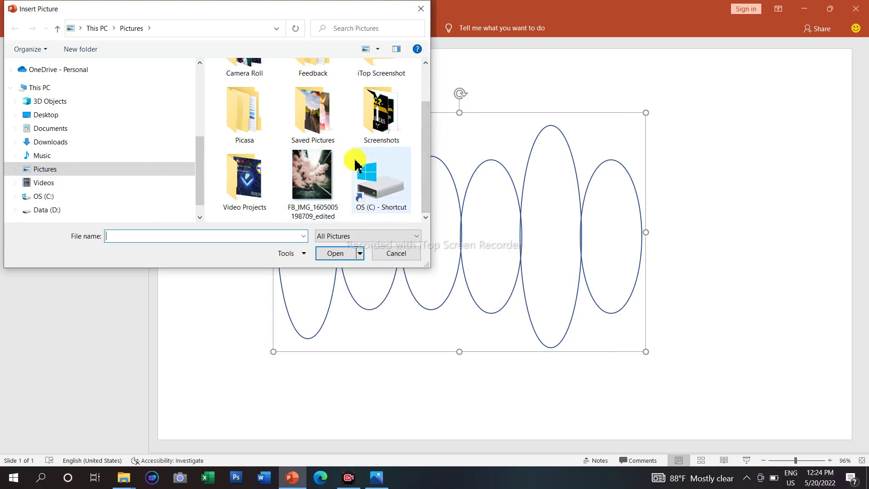
{"action": "mouse_move", "coordinate": [47, 210]}
{"action": "left_click", "coordinate": [65, 212]}
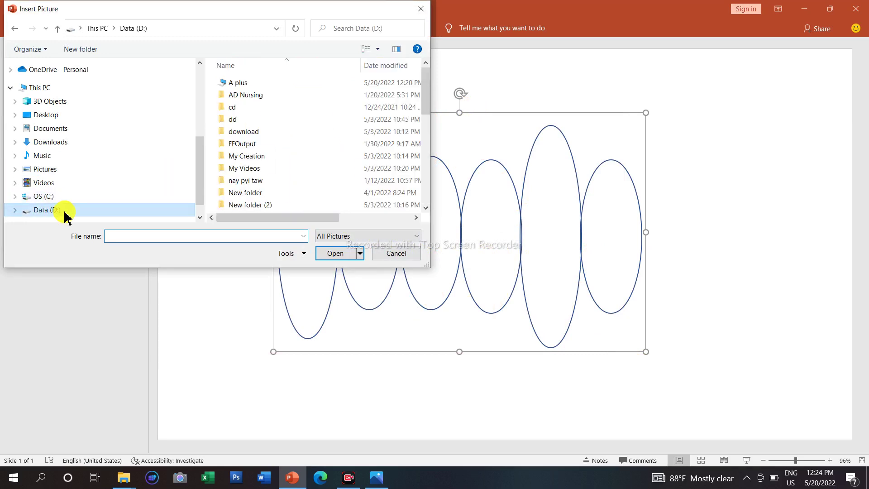
{"action": "scroll", "coordinate": [253, 177], "scroll_direction": "down", "scroll_amount": 5}
{"action": "scroll", "coordinate": [271, 180], "scroll_direction": "up", "scroll_amount": 5}
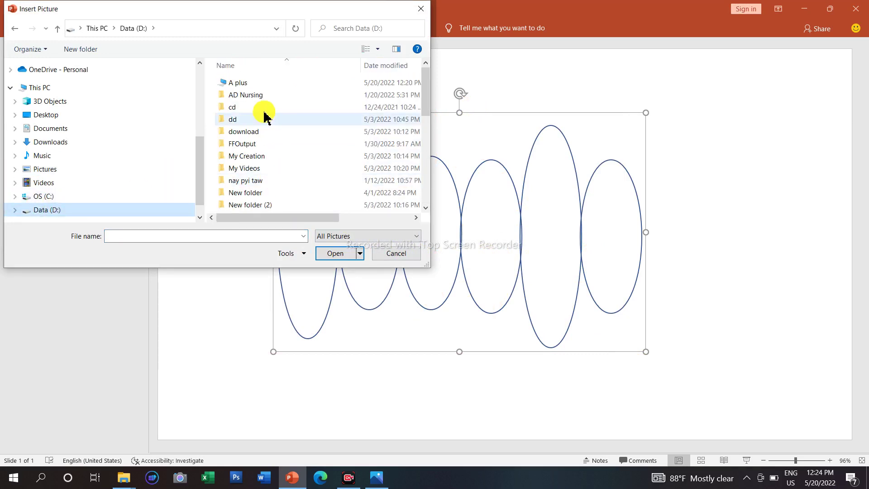
{"action": "double_click", "coordinate": [267, 145]}
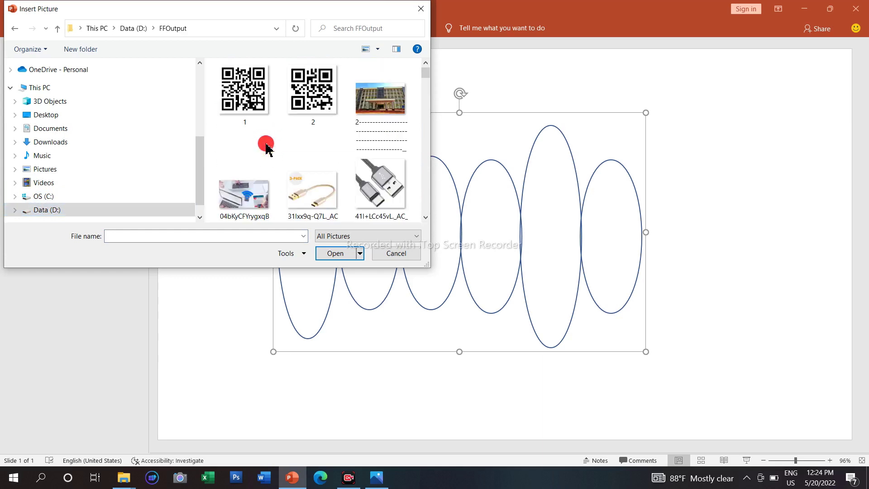
{"action": "left_click_drag", "start_coordinate": [427, 84], "coordinate": [429, 117]}
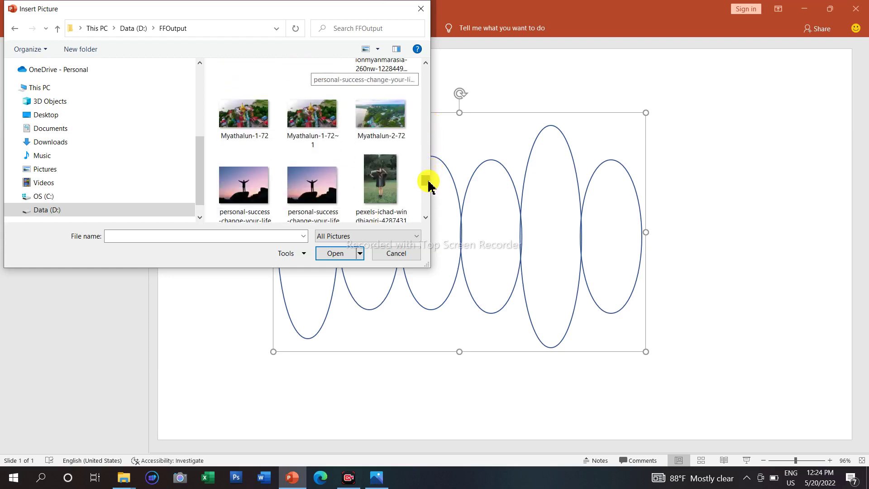
{"action": "mouse_move", "coordinate": [429, 195]}
{"action": "left_mouse_down"}
{"action": "mouse_move", "coordinate": [432, 105]}
{"action": "mouse_move", "coordinate": [427, 172]}
{"action": "mouse_move", "coordinate": [430, 153]}
{"action": "left_mouse_up"}
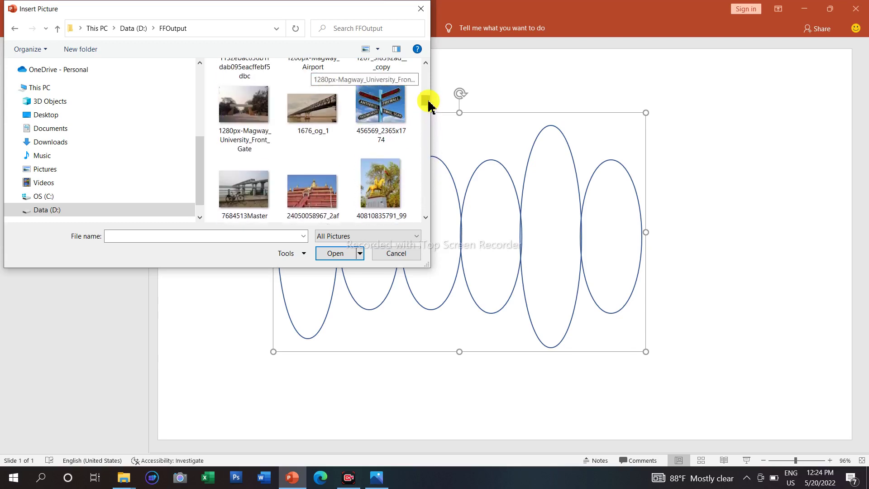
{"action": "mouse_move", "coordinate": [428, 70]}
{"action": "left_mouse_down"}
{"action": "mouse_move", "coordinate": [433, 215]}
{"action": "mouse_move", "coordinate": [378, 181]}
{"action": "left_mouse_up"}
{"action": "scroll", "coordinate": [384, 184], "scroll_direction": "up", "scroll_amount": 2}
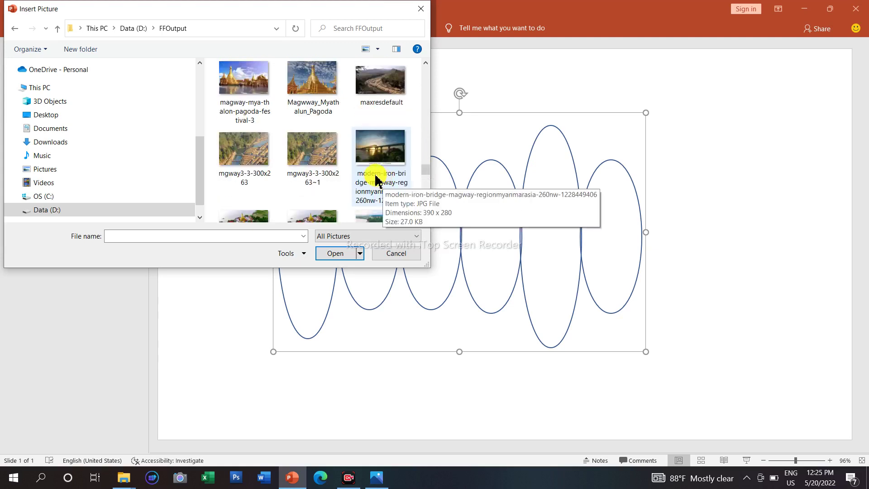
{"action": "scroll", "coordinate": [375, 177], "scroll_direction": "up", "scroll_amount": 2}
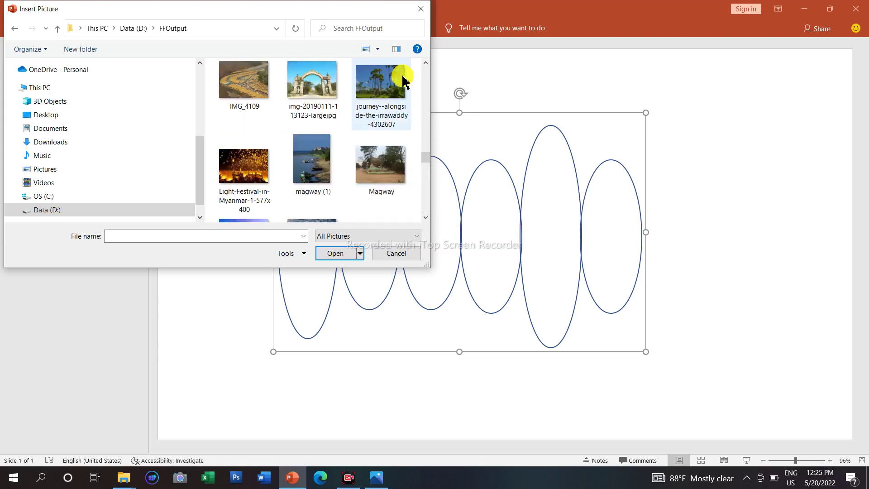
{"action": "double_click", "coordinate": [383, 86]}
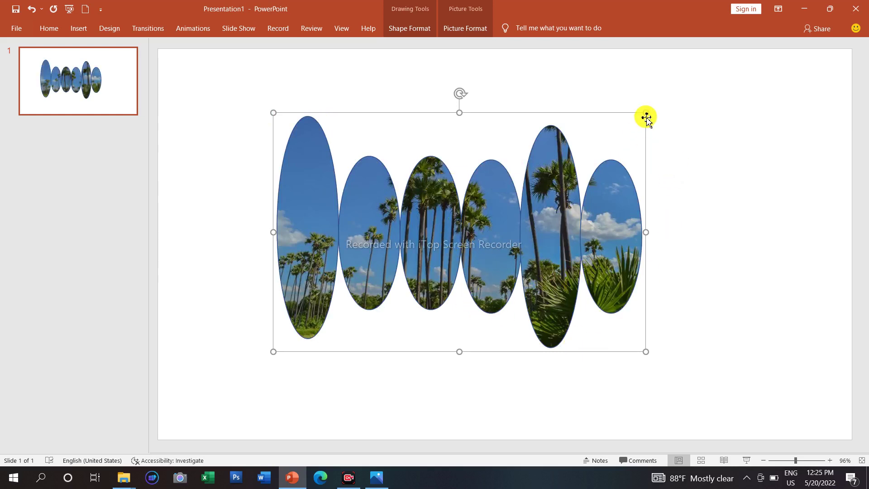
Step: Enlarge the photo-filled oval group with its corner handles and move it toward the slide centre
{"action": "left_click_drag", "start_coordinate": [646, 113], "coordinate": [676, 69]}
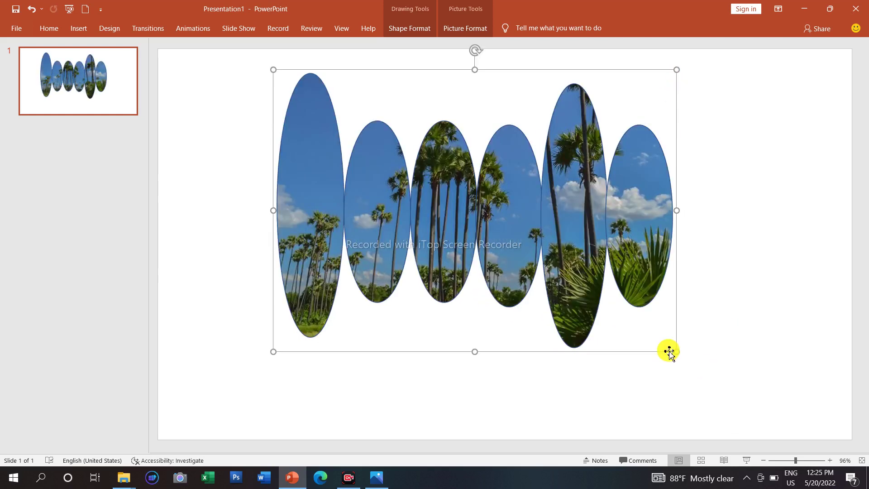
{"action": "left_click_drag", "start_coordinate": [678, 352], "coordinate": [729, 396]}
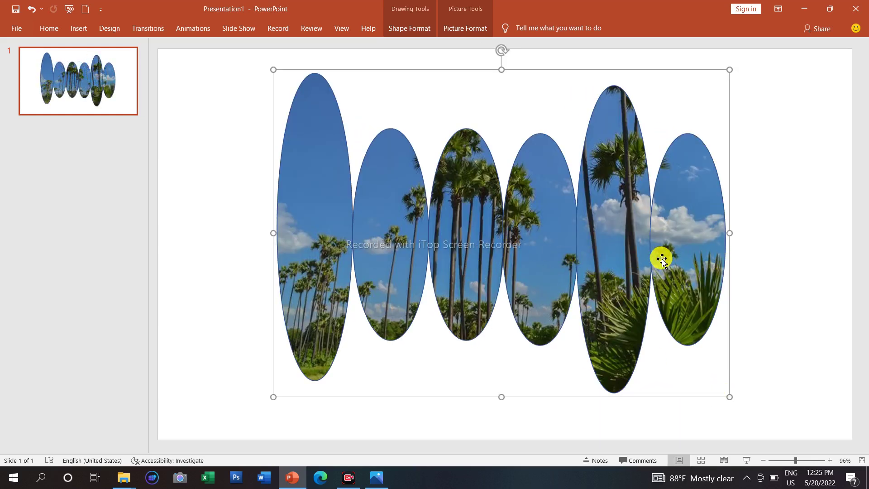
{"action": "left_click_drag", "start_coordinate": [624, 161], "coordinate": [624, 178]}
{"action": "left_click", "coordinate": [776, 229]}
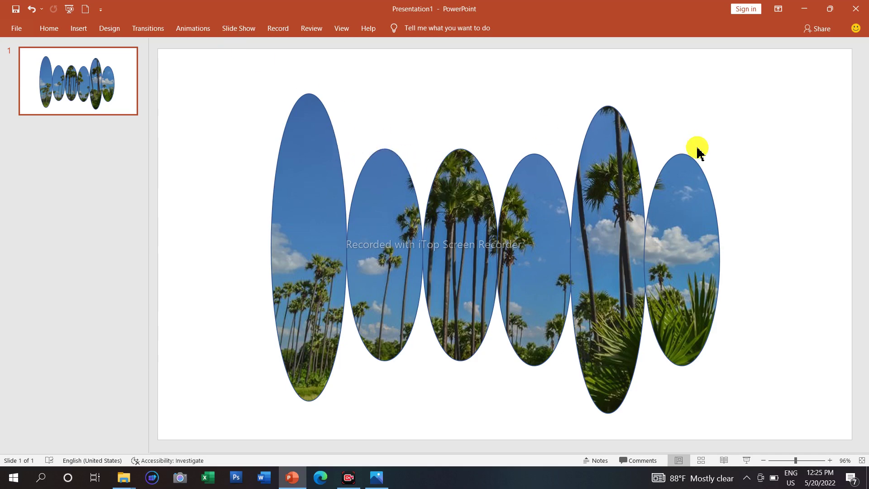
Step: Save just this slide as JPEG image 1234 on the Desktop
{"action": "left_click", "coordinate": [18, 28]}
{"action": "left_click", "coordinate": [34, 180]}
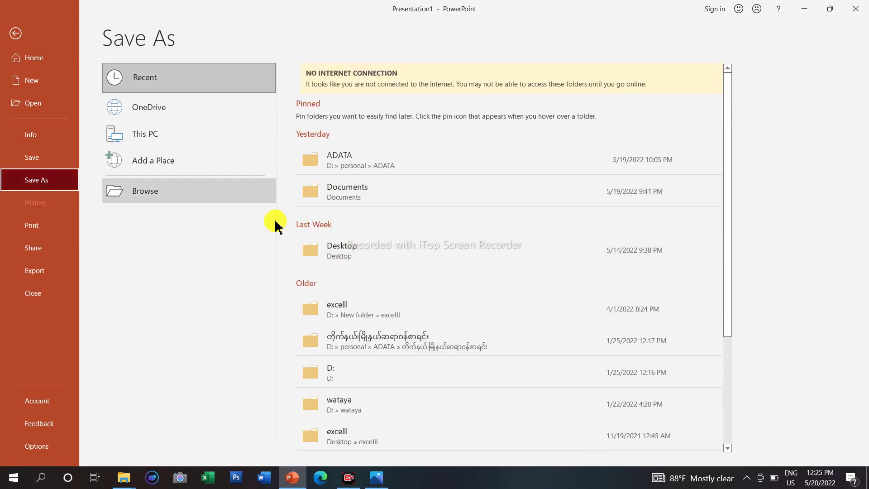
{"action": "left_click", "coordinate": [457, 251]}
{"action": "type", "text": "1234"}
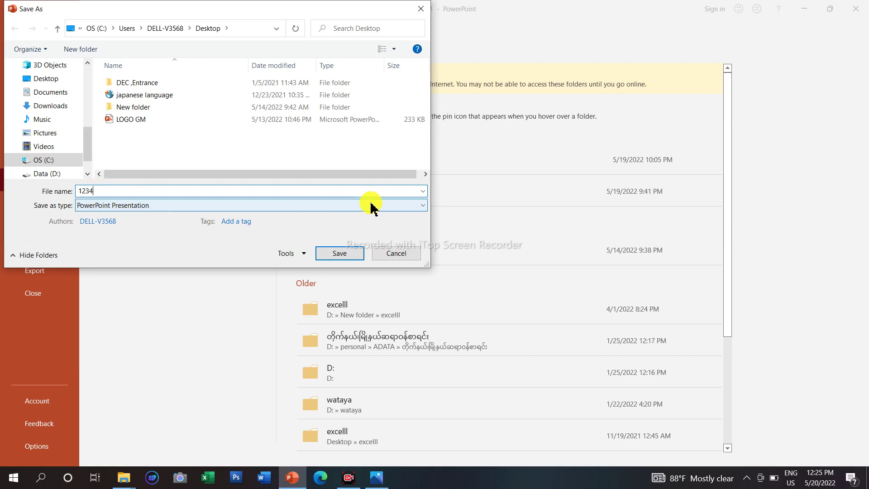
{"action": "left_click", "coordinate": [420, 206]}
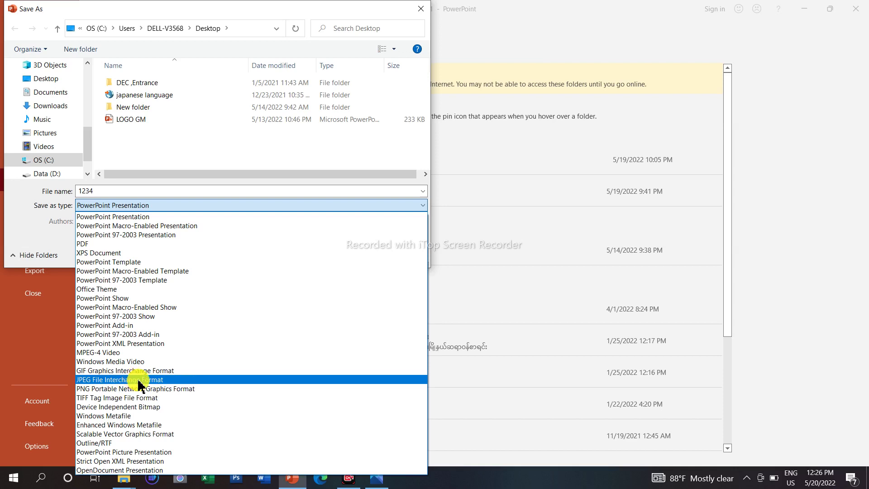
{"action": "left_click", "coordinate": [166, 380]}
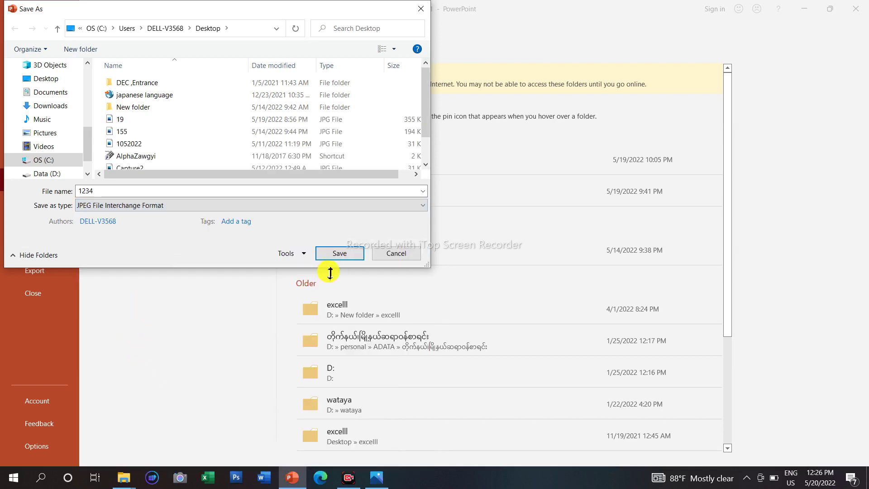
{"action": "left_click", "coordinate": [339, 253]}
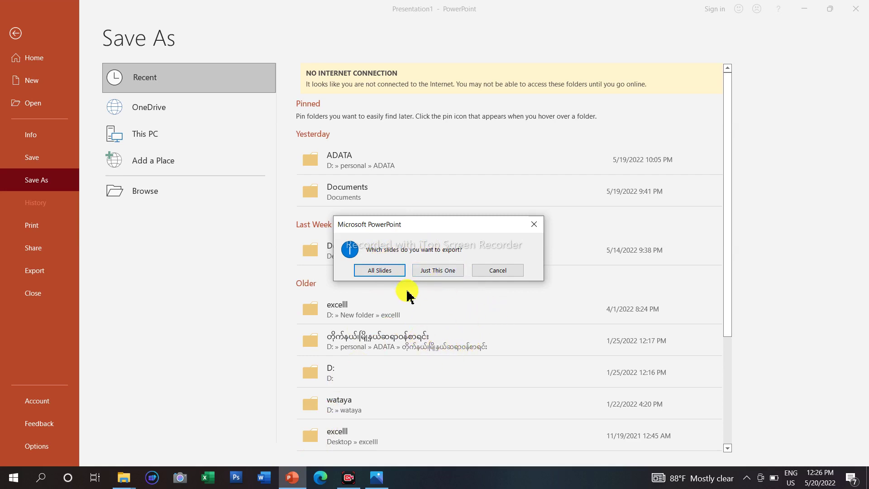
{"action": "left_click", "coordinate": [432, 271]}
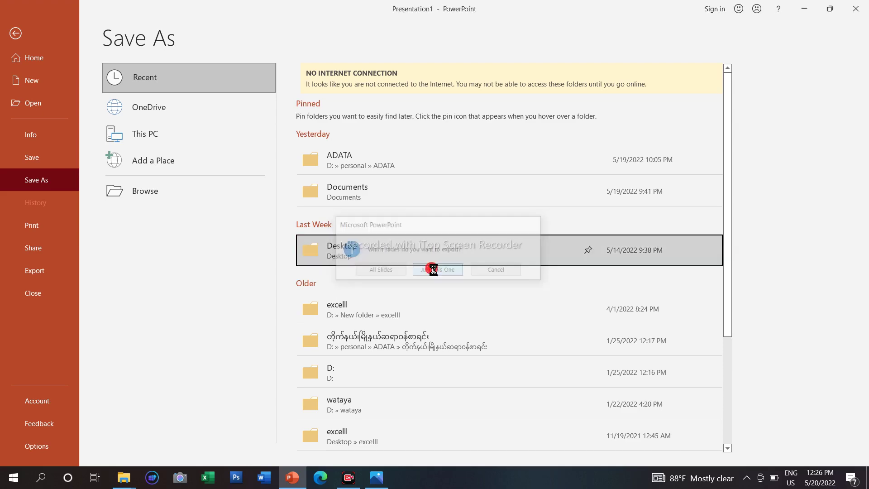
{"action": "left_click", "coordinate": [804, 9]}
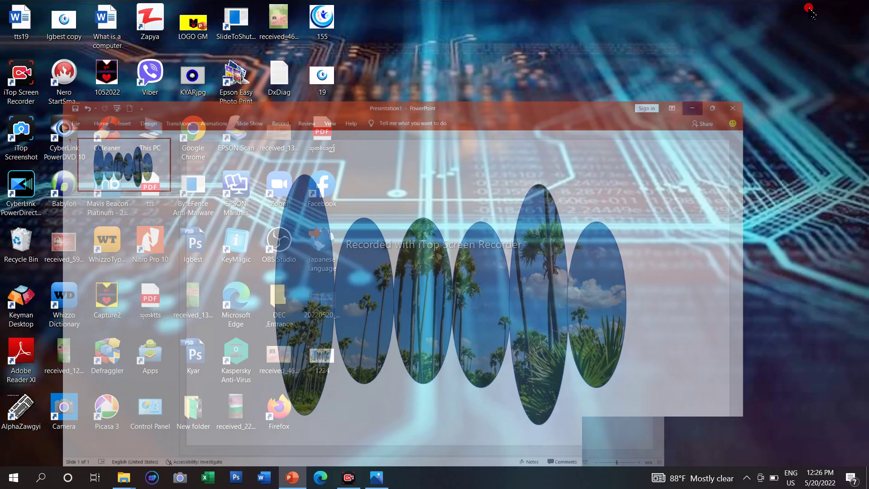
Step: Refresh the desktop and open the exported 1234.jpg image in Photos
{"action": "right_click", "coordinate": [518, 132]}
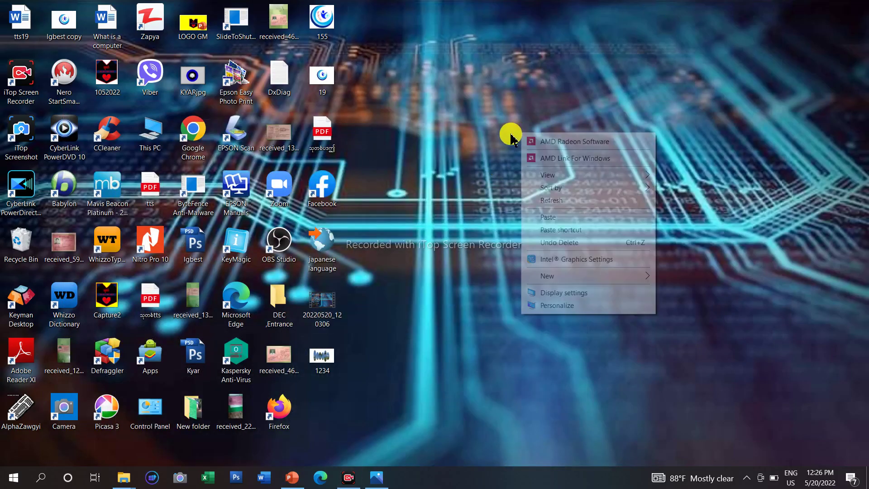
{"action": "left_click", "coordinate": [547, 204]}
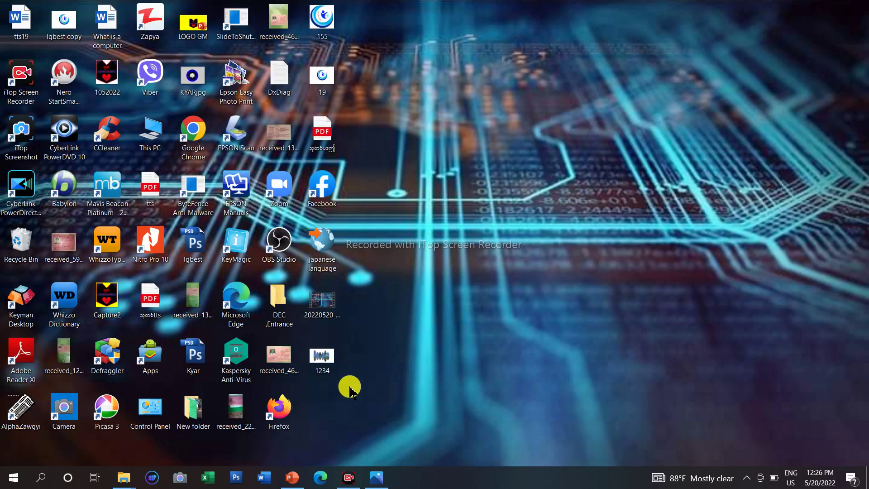
{"action": "left_click", "coordinate": [330, 361]}
{"action": "double_click", "coordinate": [330, 361]}
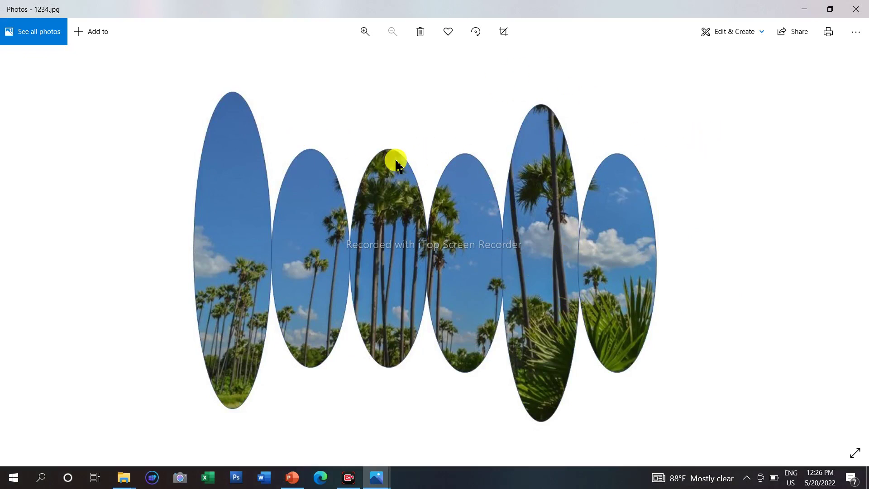
{"action": "key", "text": "shift+F10"}
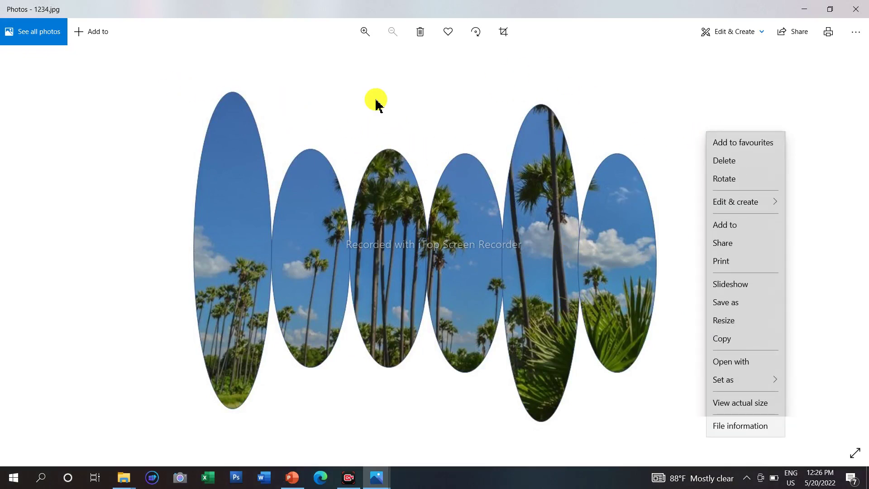
{"action": "left_click", "coordinate": [628, 110]}
{"action": "right_click", "coordinate": [645, 92]}
{"action": "mouse_move", "coordinate": [673, 160]}
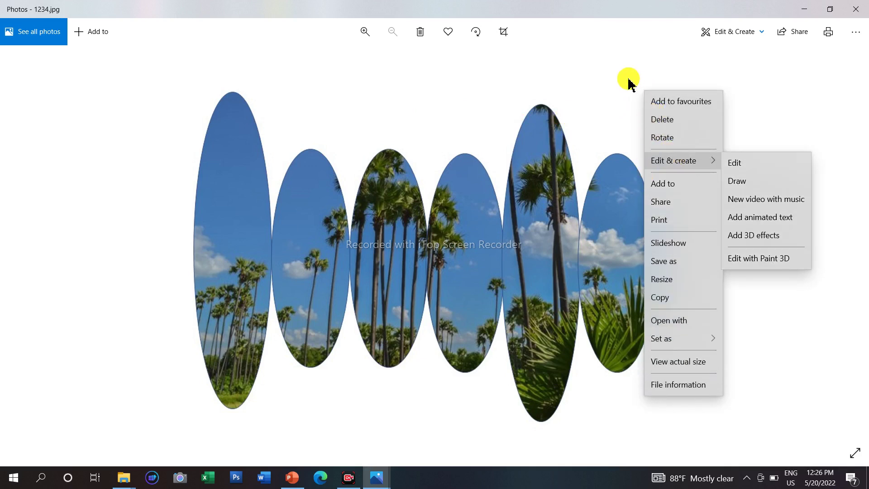
{"action": "right_click", "coordinate": [604, 81]}
{"action": "left_click", "coordinate": [751, 185]}
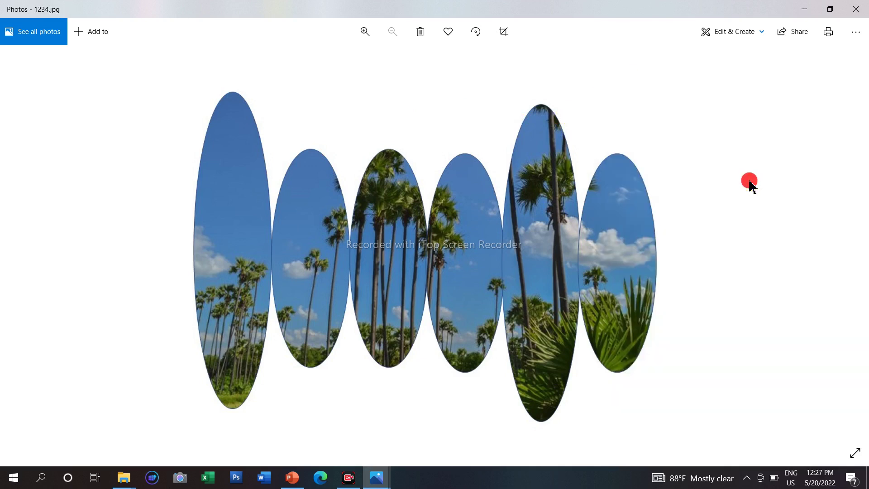